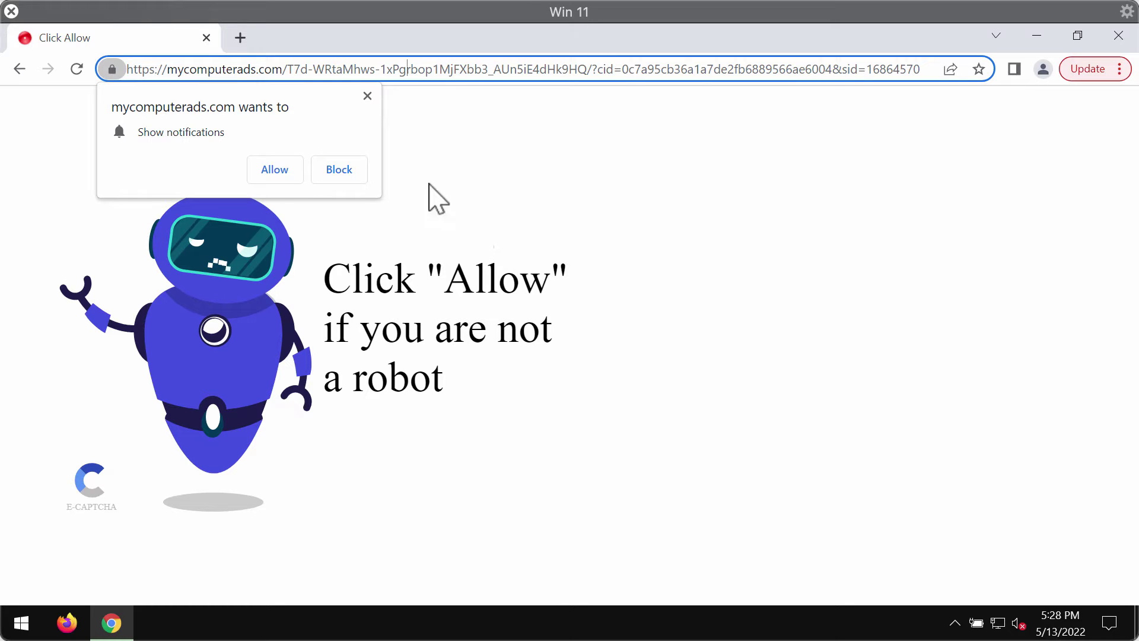
Allow mycomputerads.com to show notifications, and replace its redirecting tab with a new blank tab
click(280, 171)
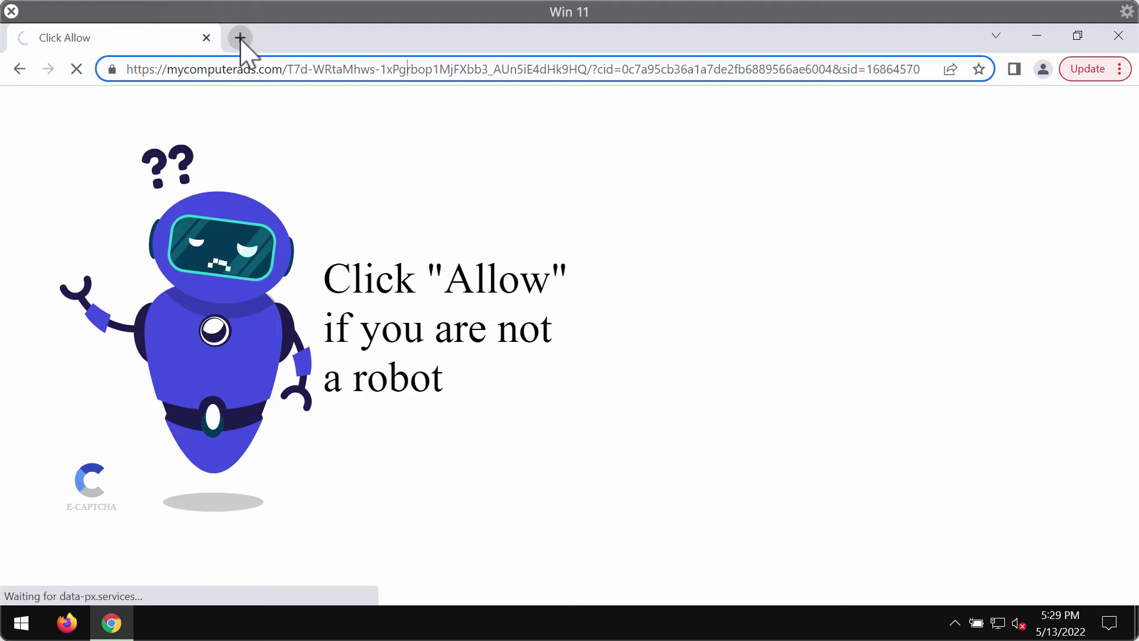
click(240, 38)
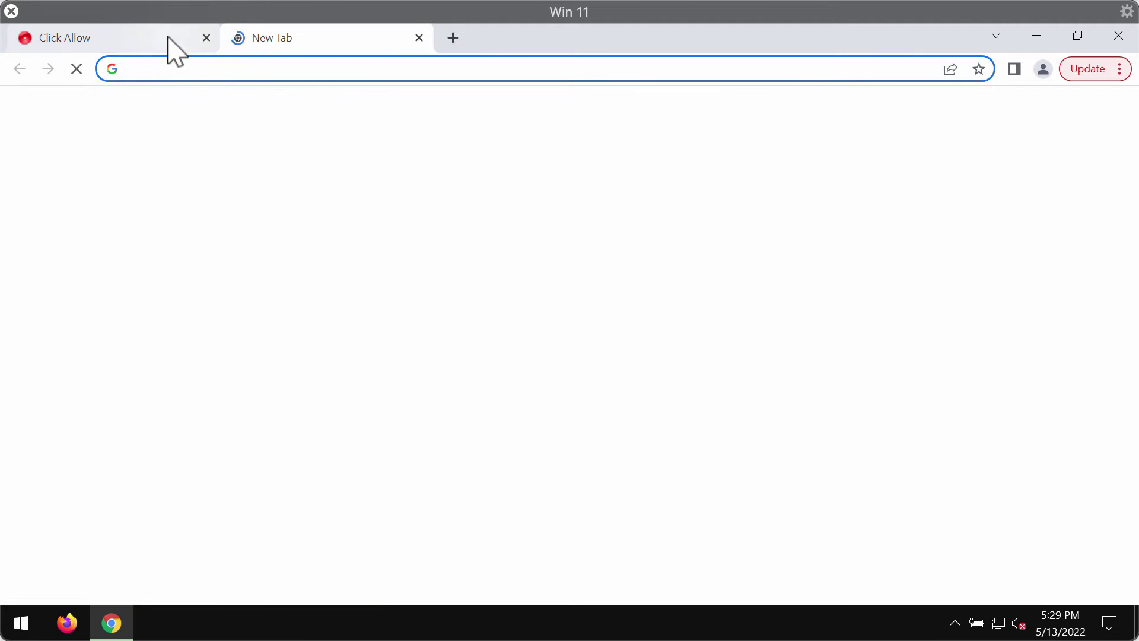
click(167, 40)
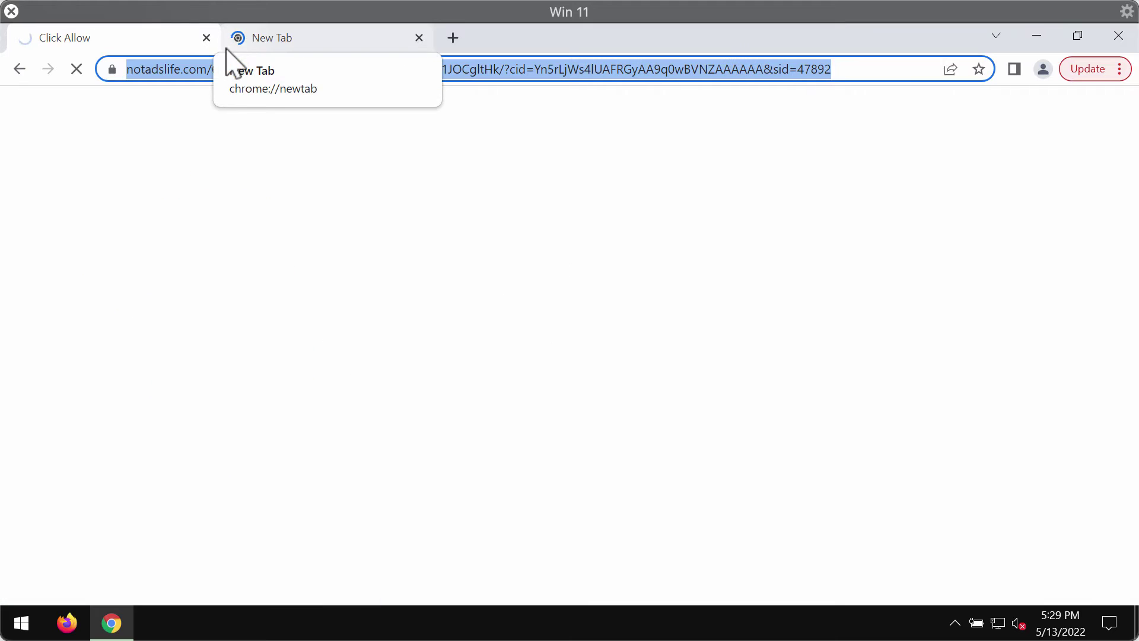
click(265, 42)
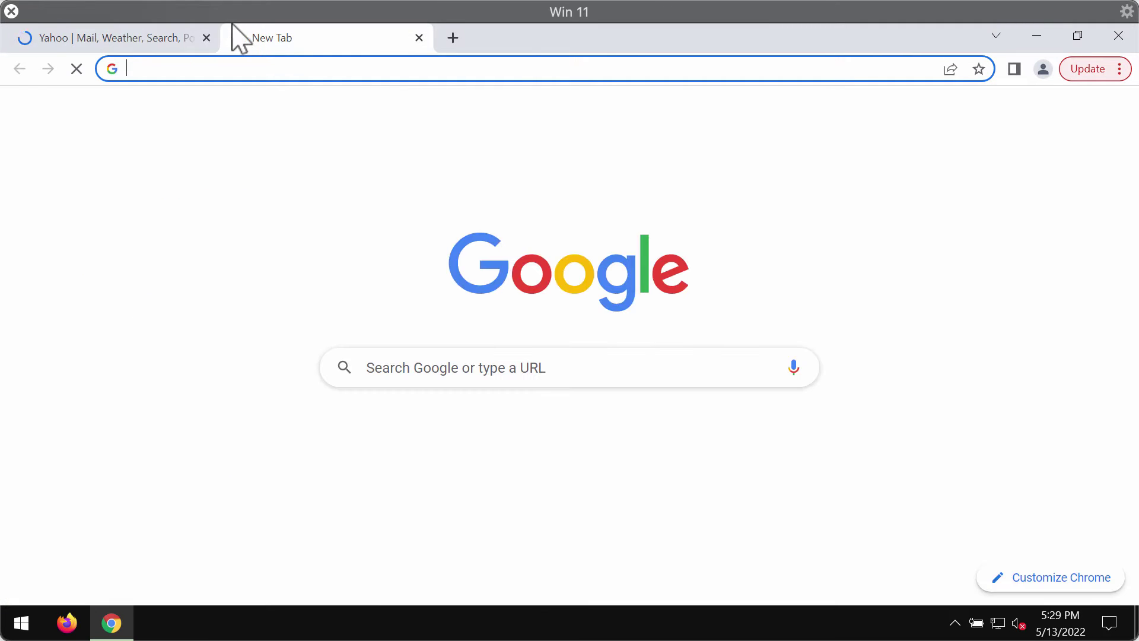
click(206, 37)
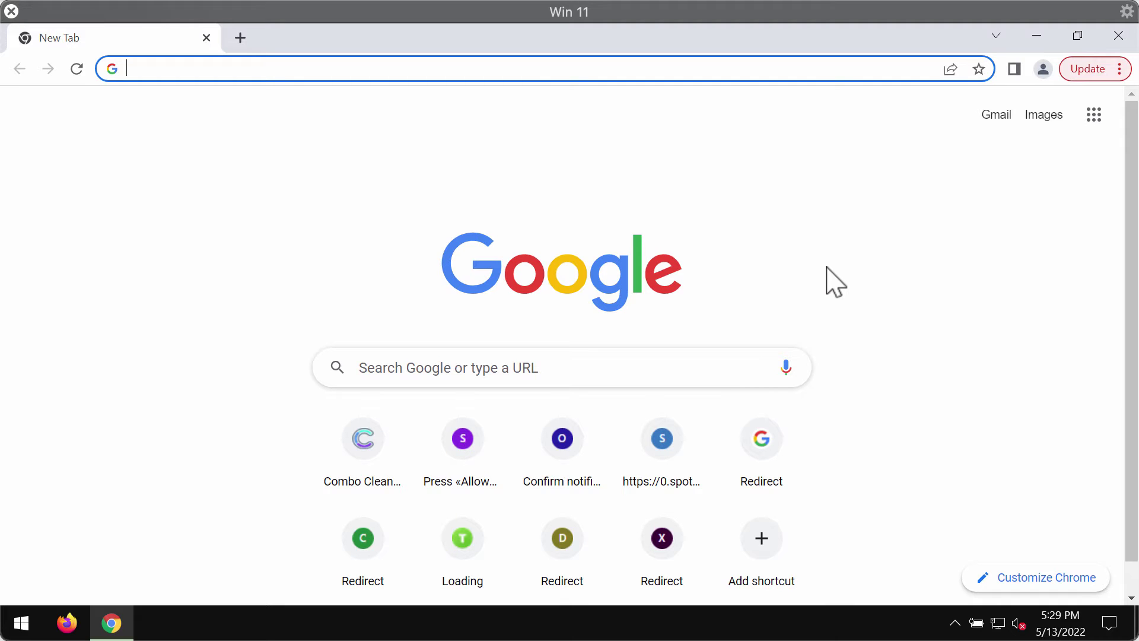
Open the browser's site settings page for notification permissions
click(1086, 74)
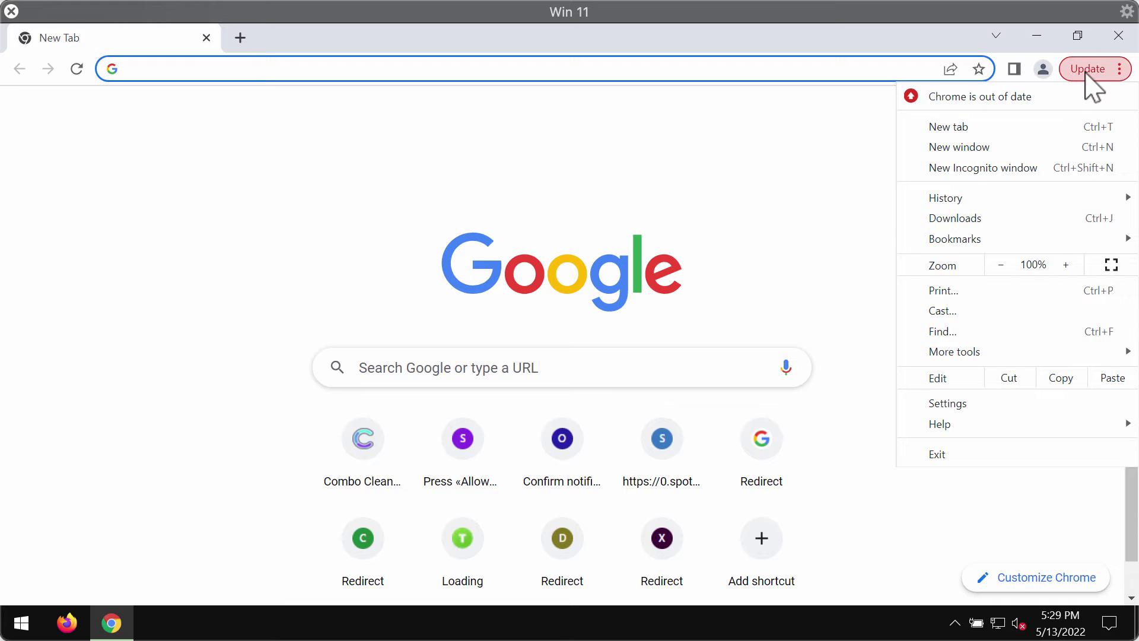
click(944, 402)
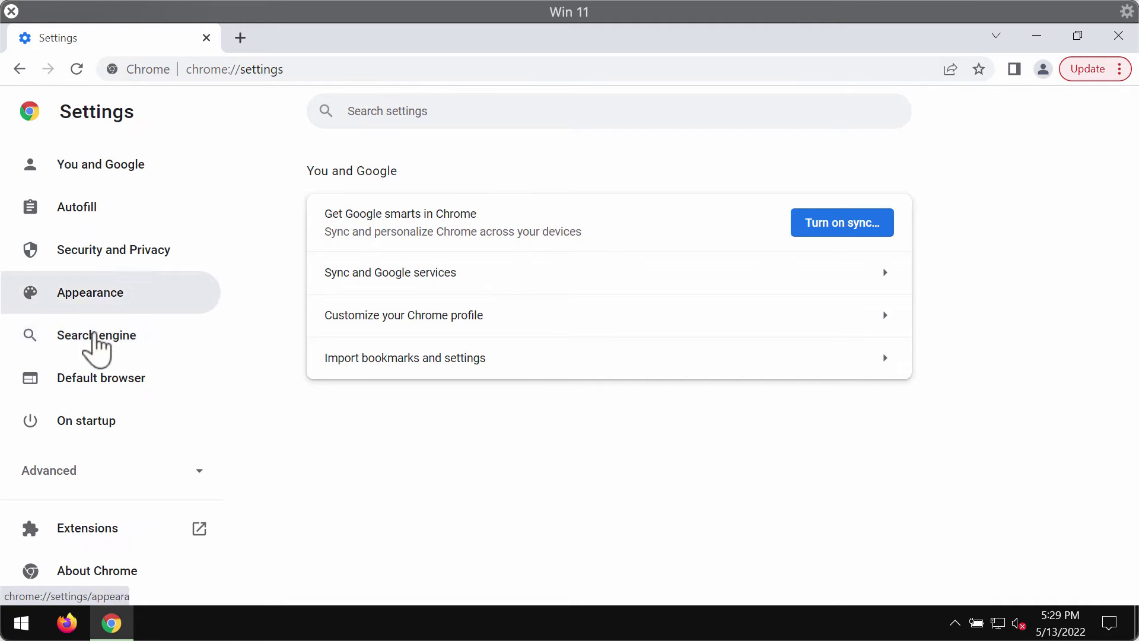
click(148, 255)
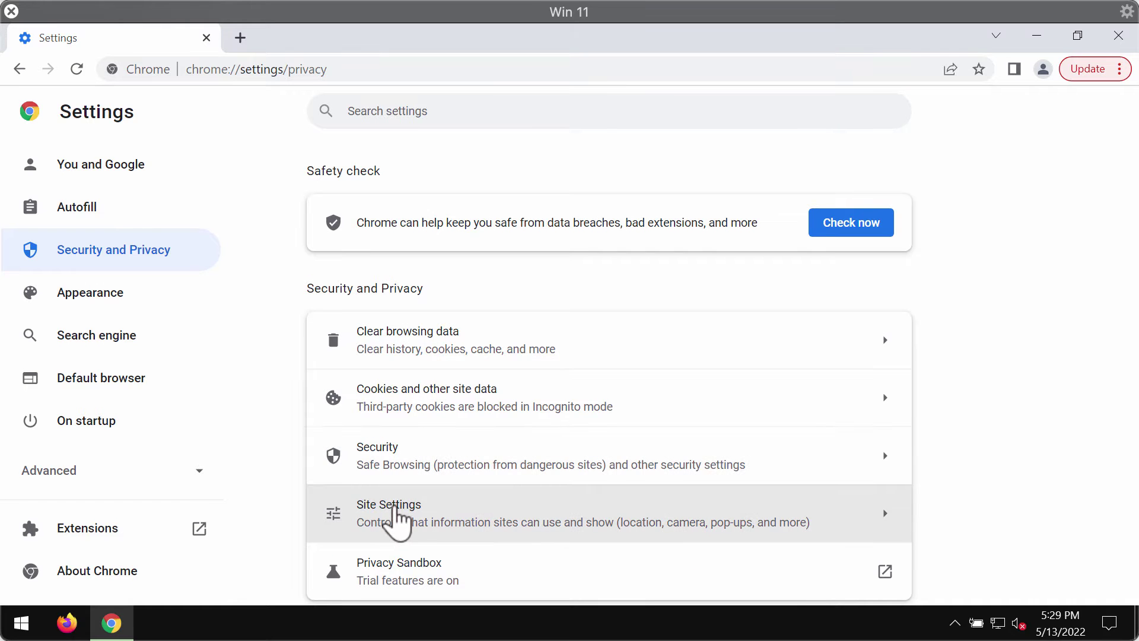
click(400, 515)
scroll(526, 506, down, 9)
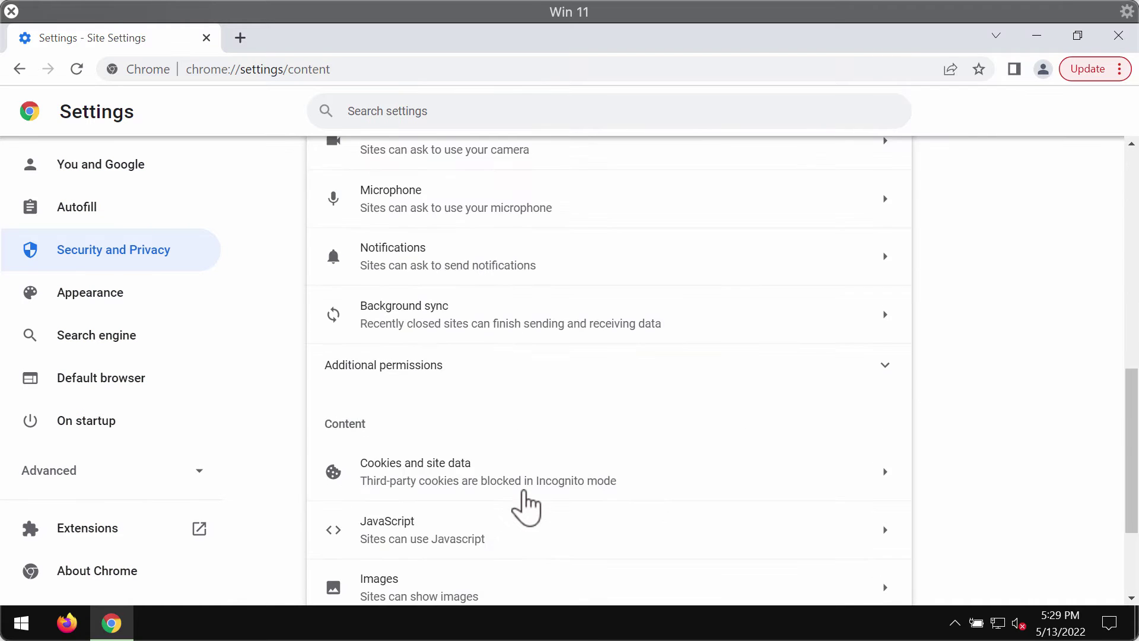
scroll(526, 506, up, 3)
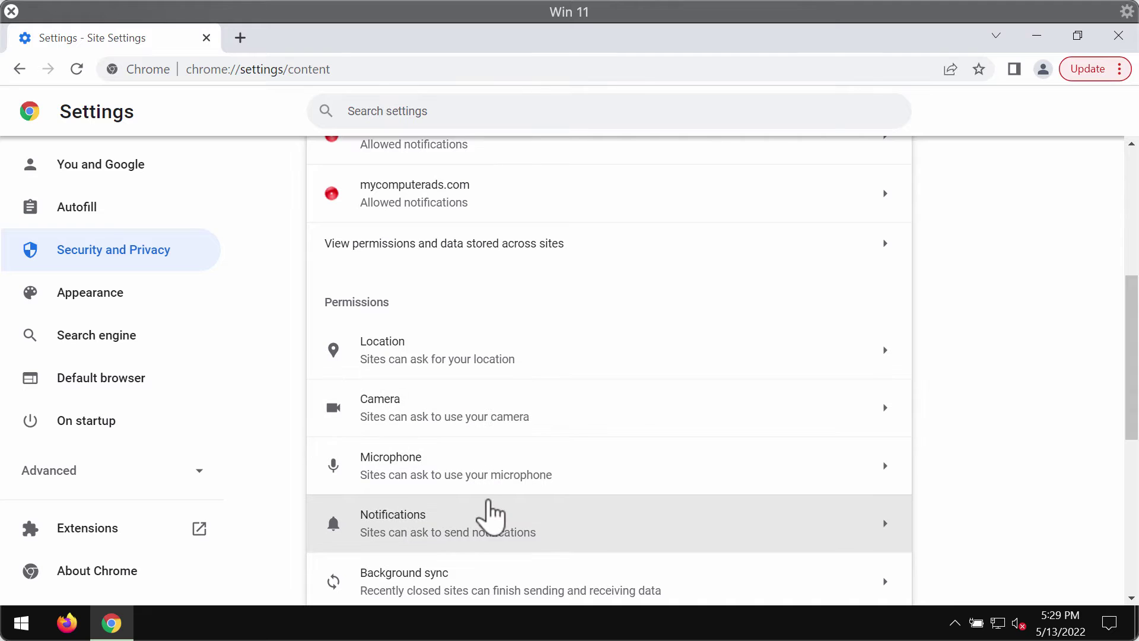
click(473, 525)
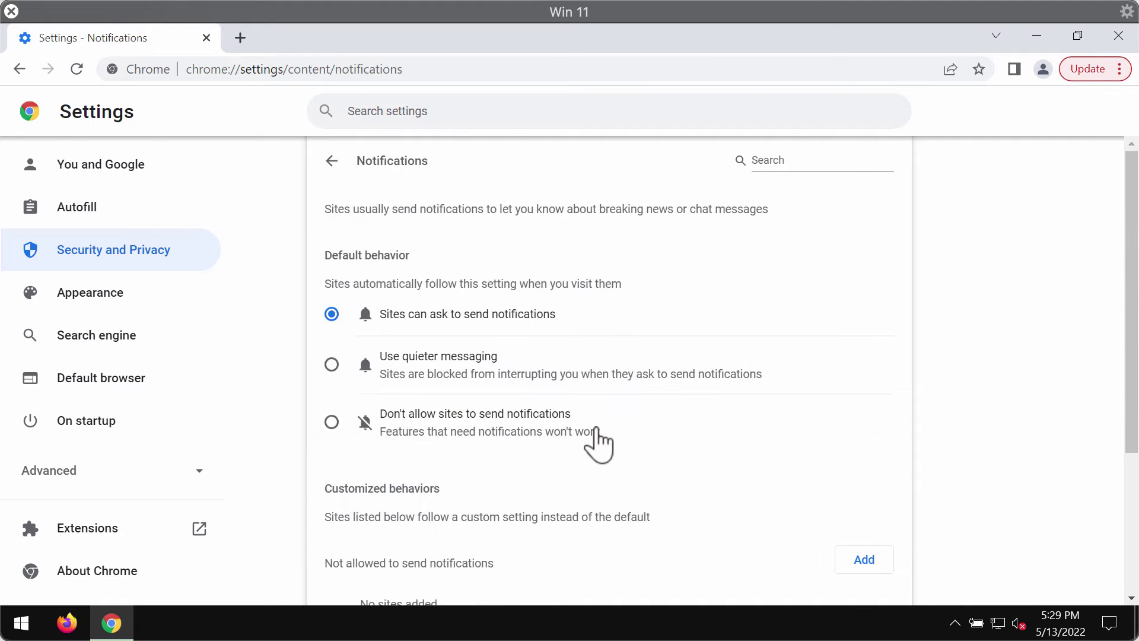
scroll(599, 443, down, 3)
scroll(599, 443, down, 1)
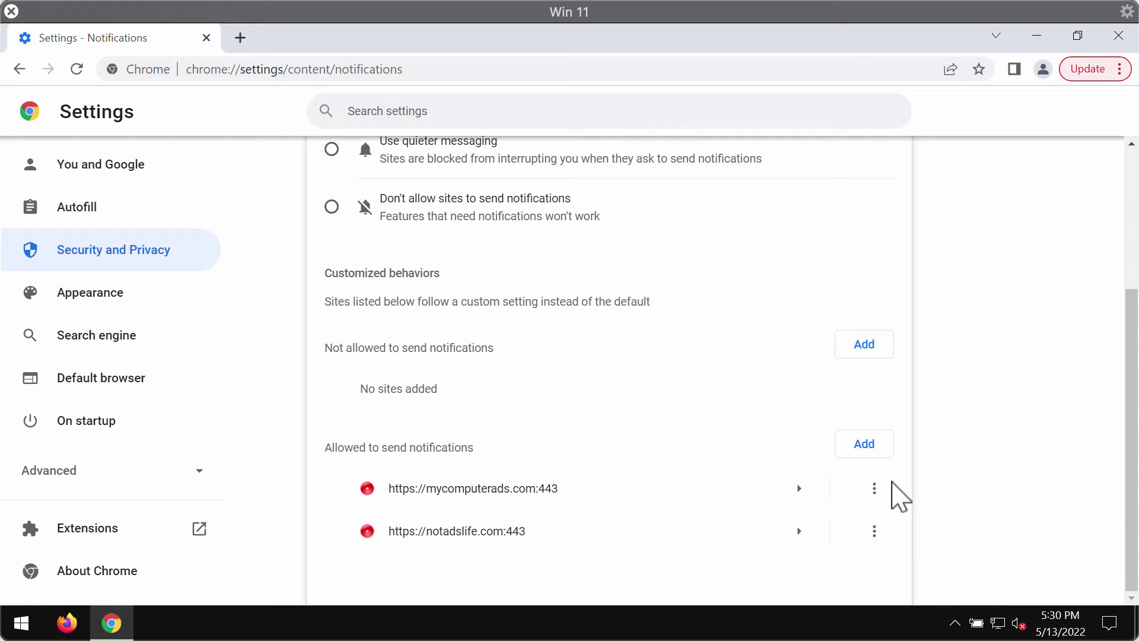
click(874, 487)
click(830, 550)
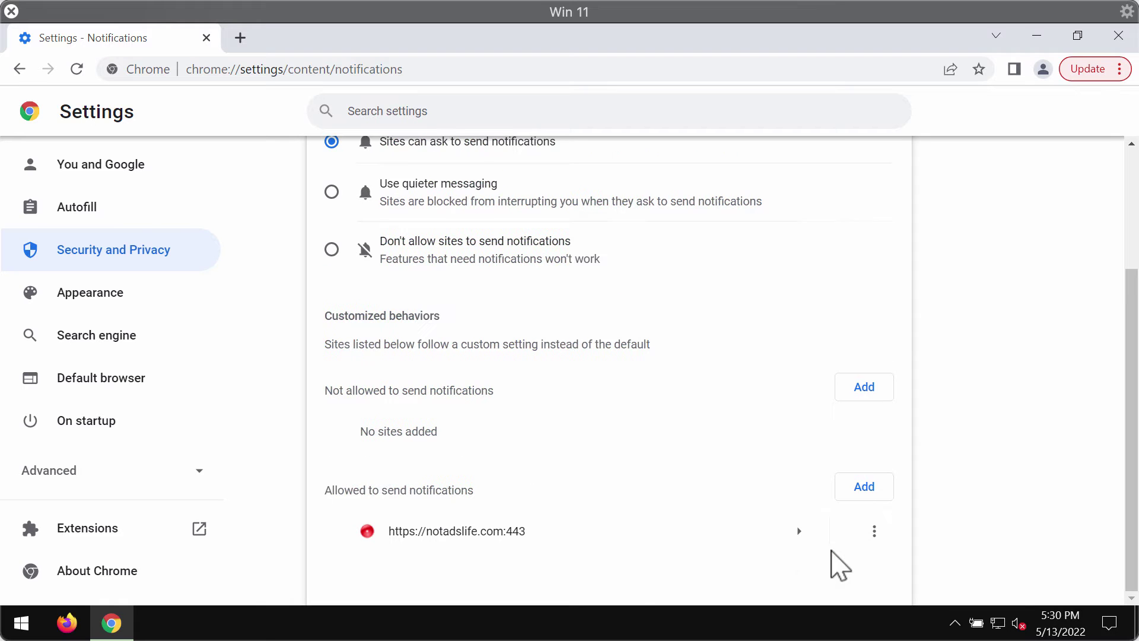
click(873, 531)
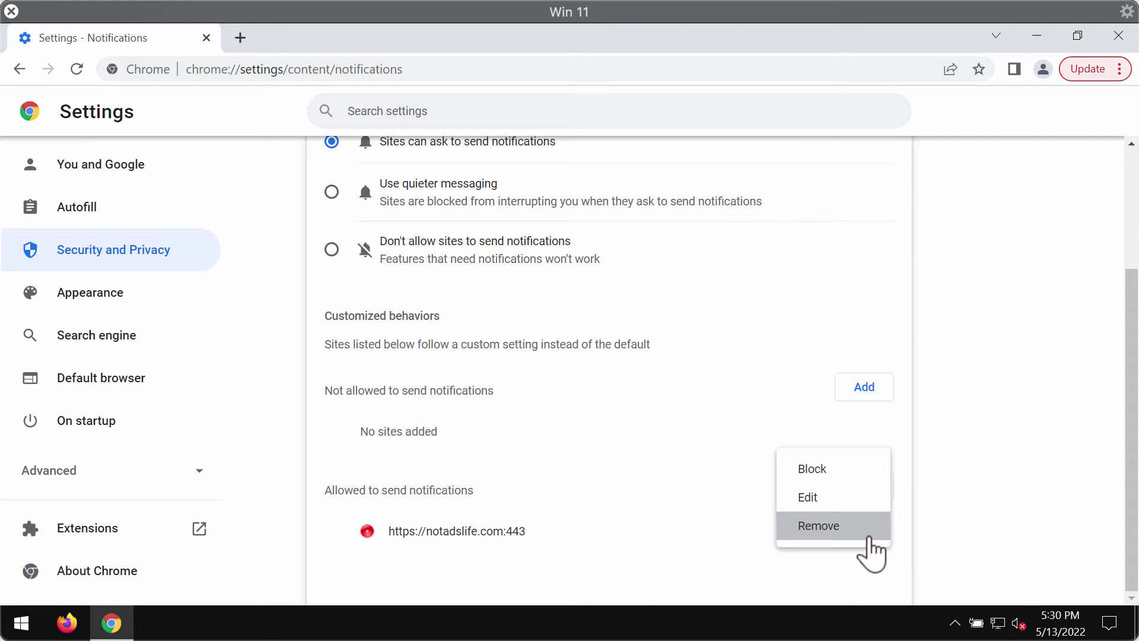
click(868, 535)
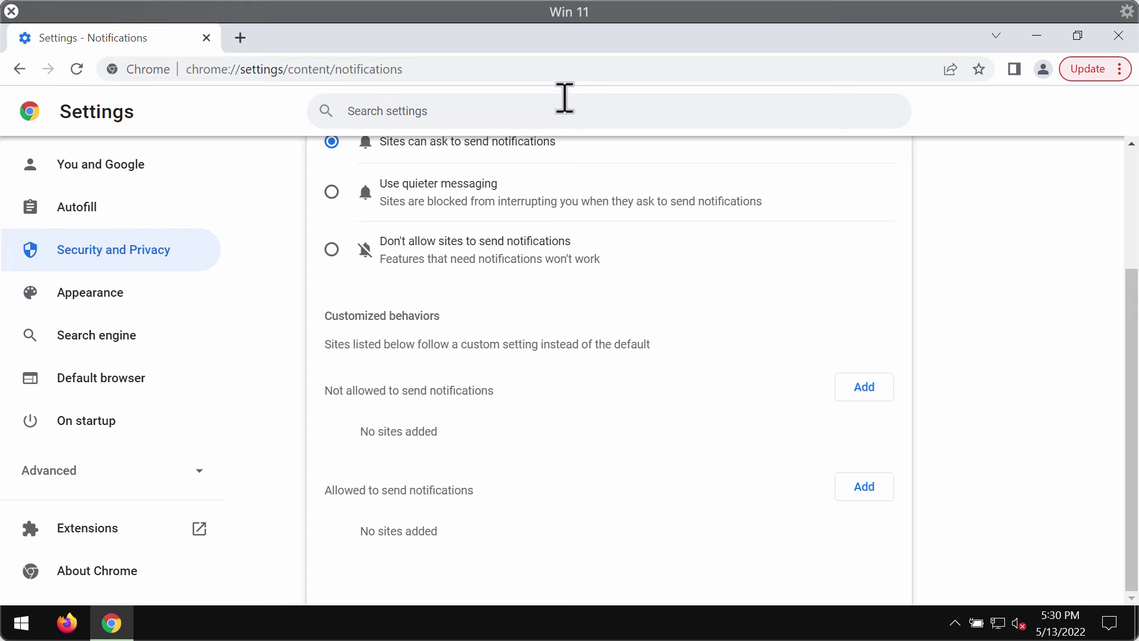
Go to the combocleaner.com website in the current tab
click(566, 74)
text(combocleaner.com)
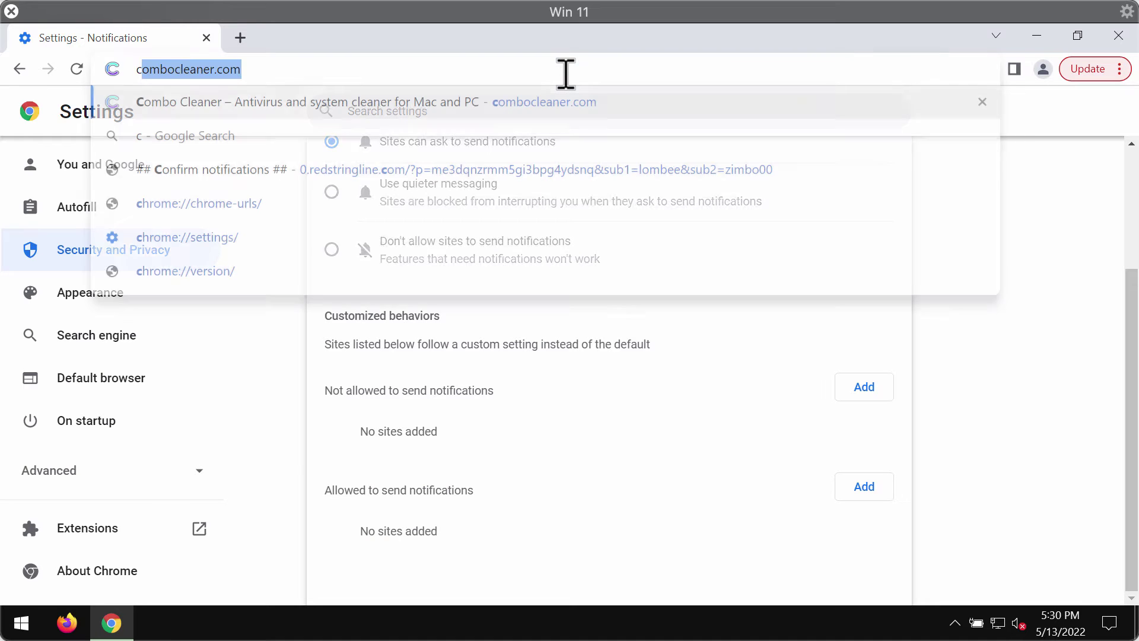
key(Return)
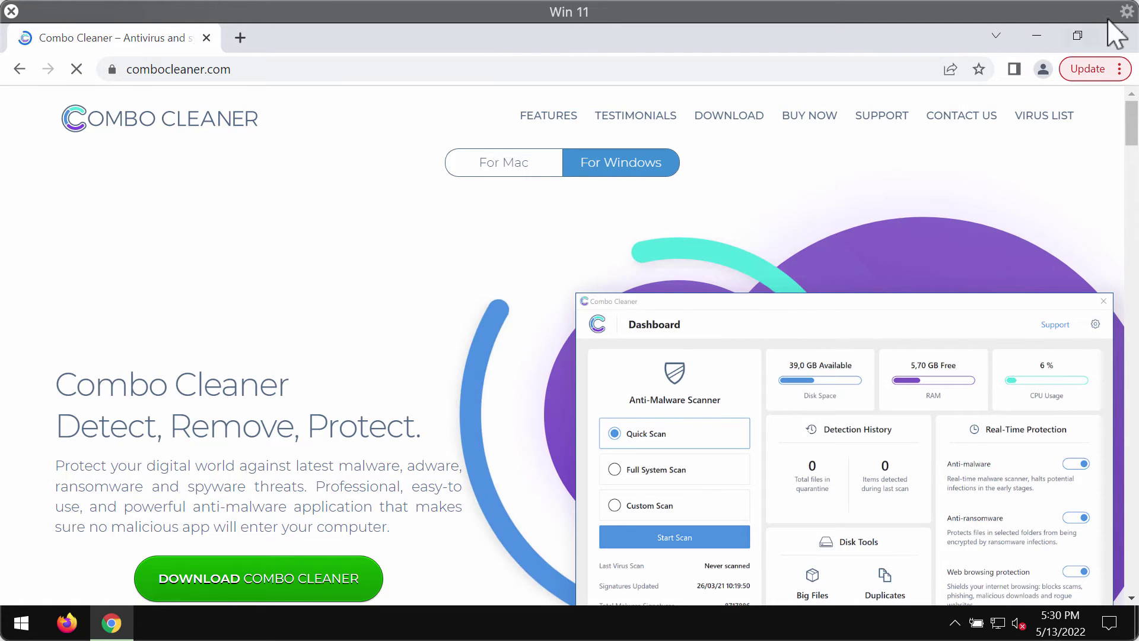
Switch from the browser to the Combo Cleaner desktop program and start a Quick Scan
click(1036, 36)
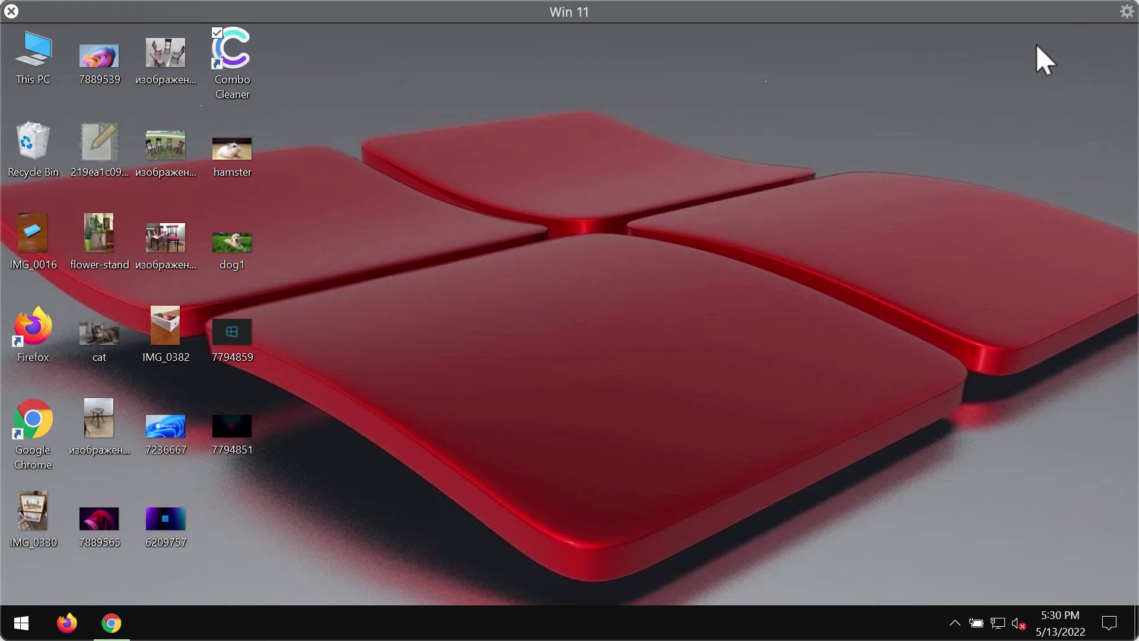
double_click(241, 75)
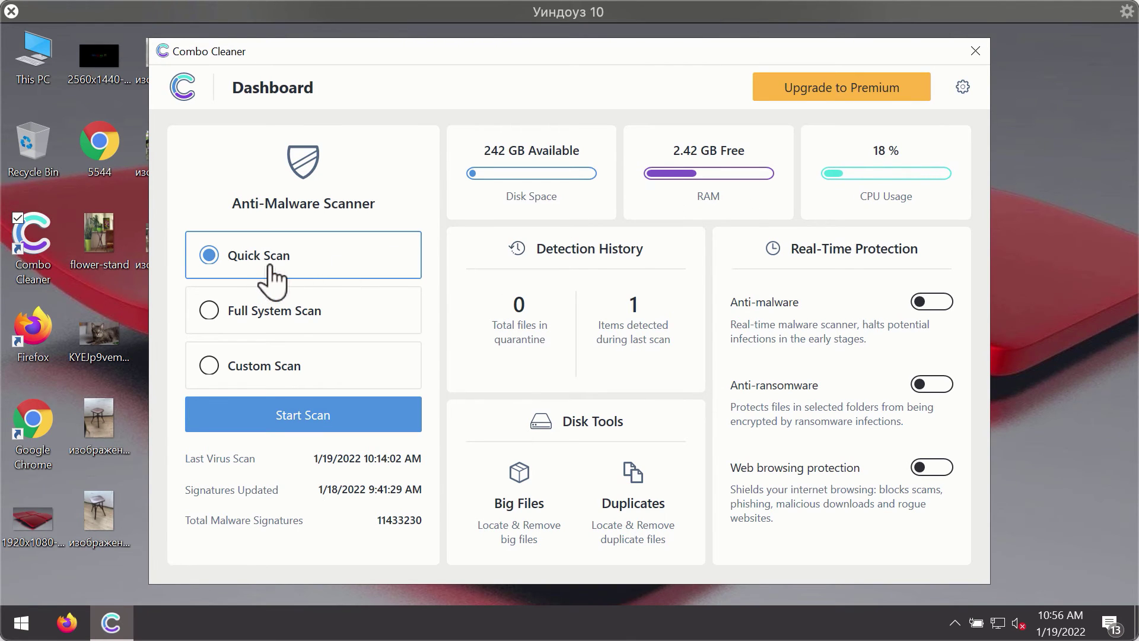
click(344, 422)
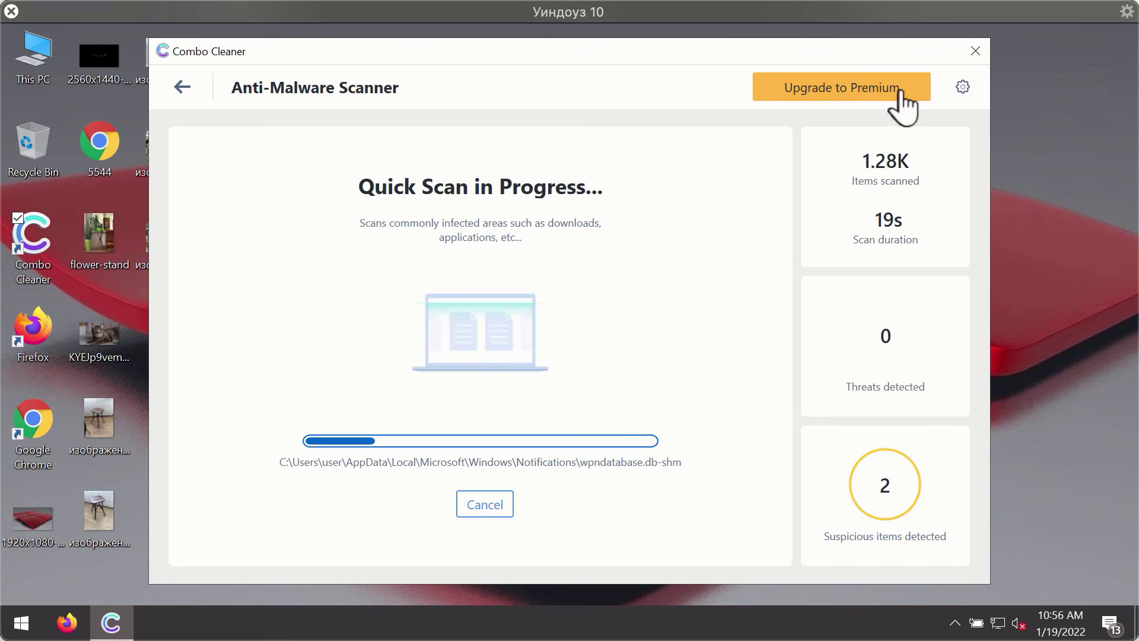
Look through the General and Anti-Ransomware settings, and return to the dashboard
click(963, 87)
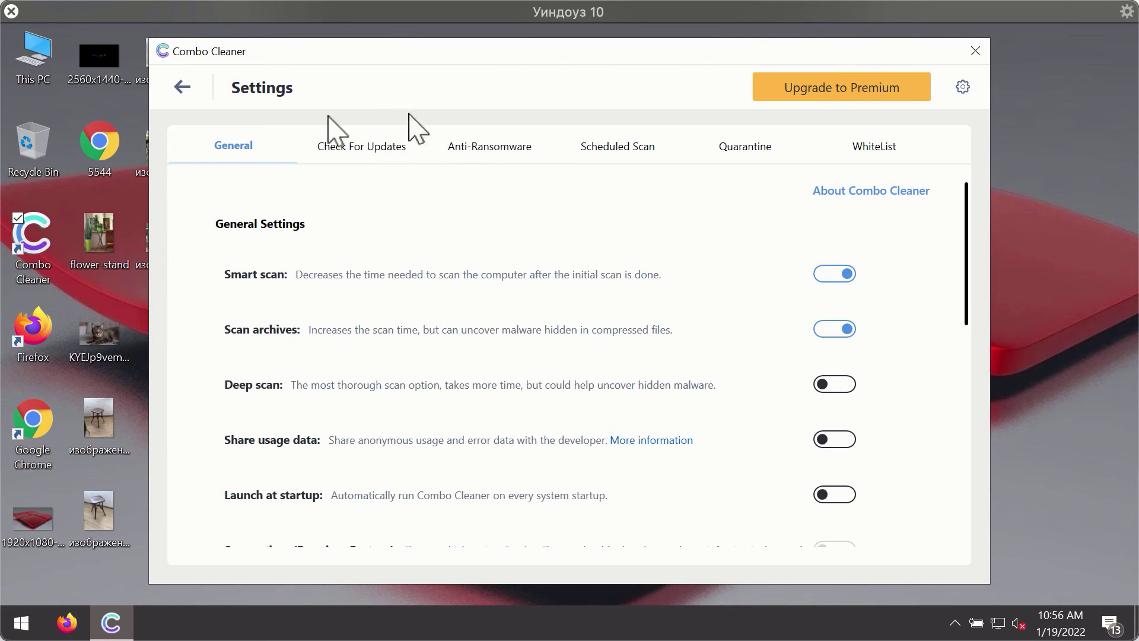
click(480, 159)
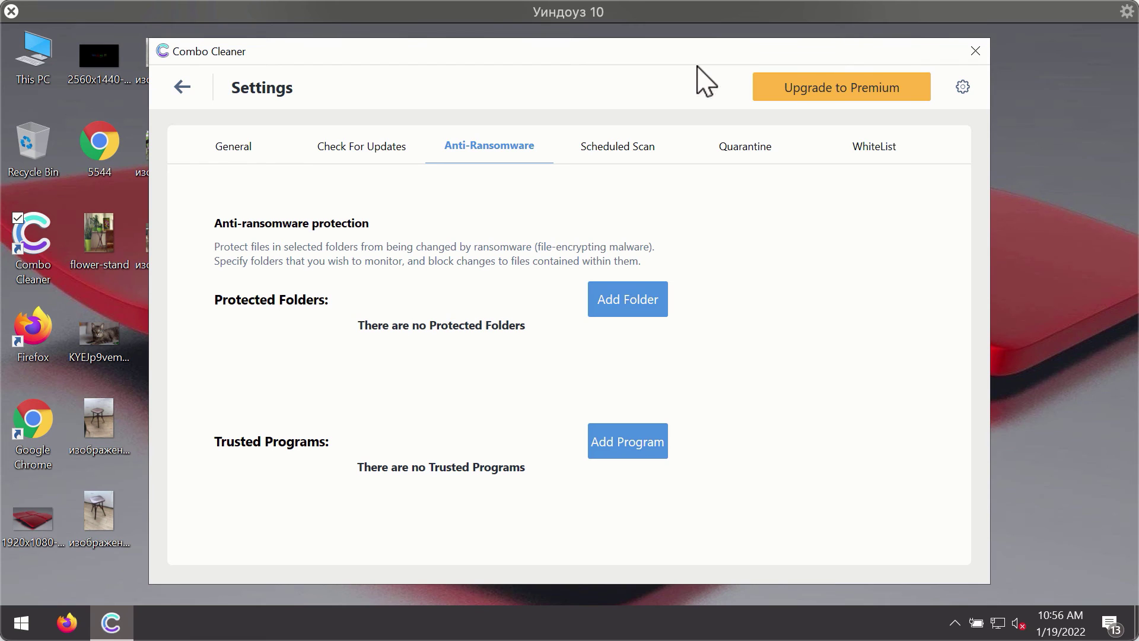
click(181, 87)
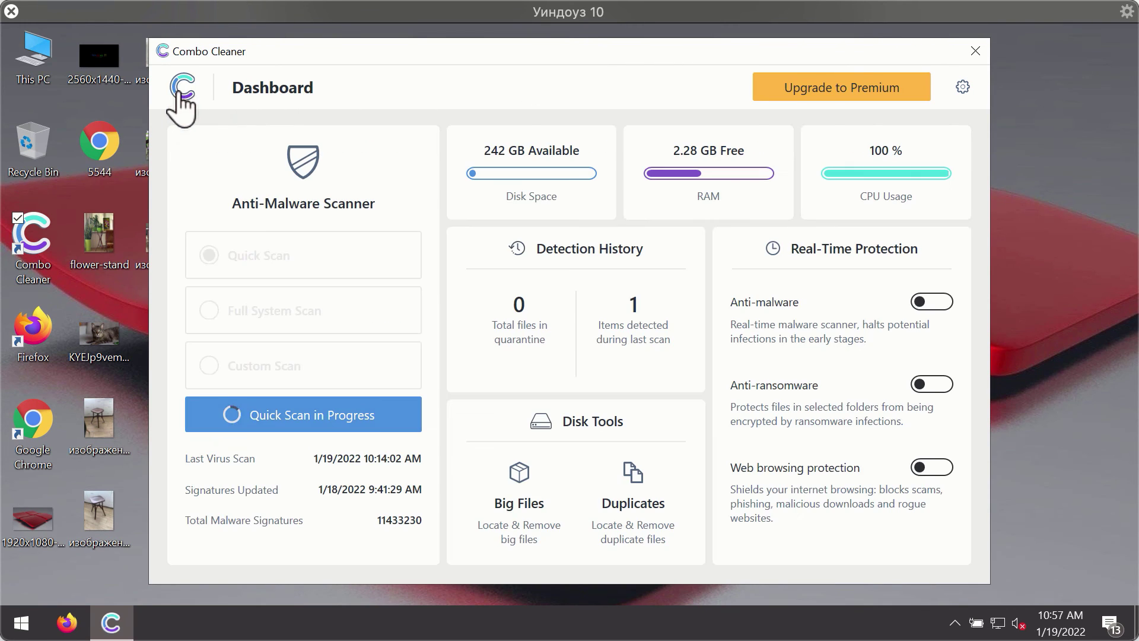
Reopen the running Quick Scan and cancel it, confirming the cancellation
click(331, 418)
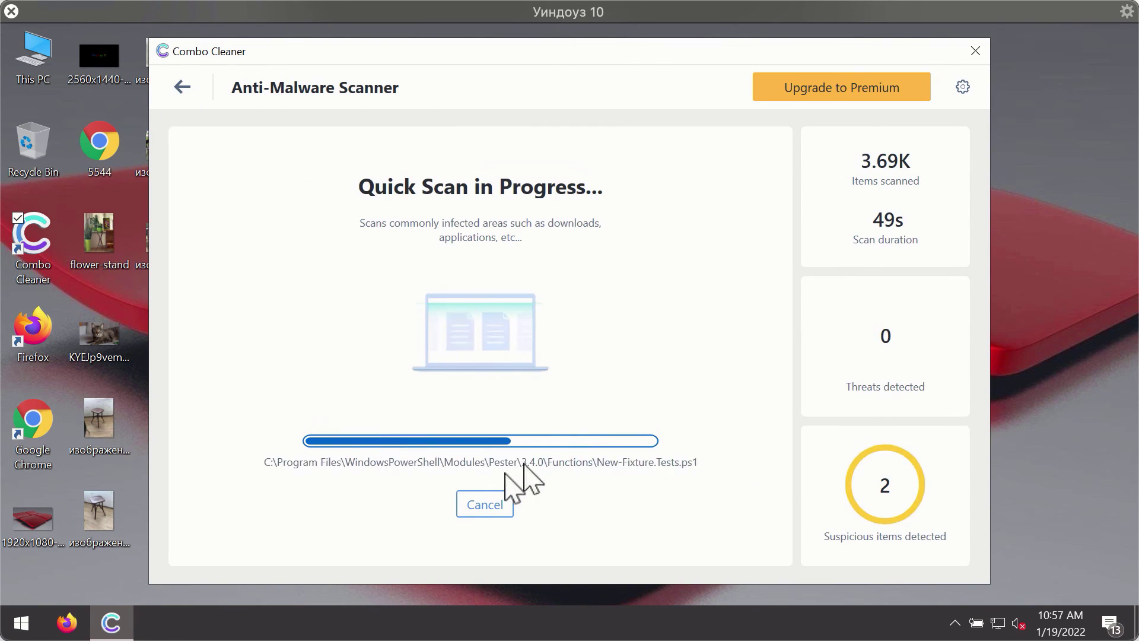
click(500, 508)
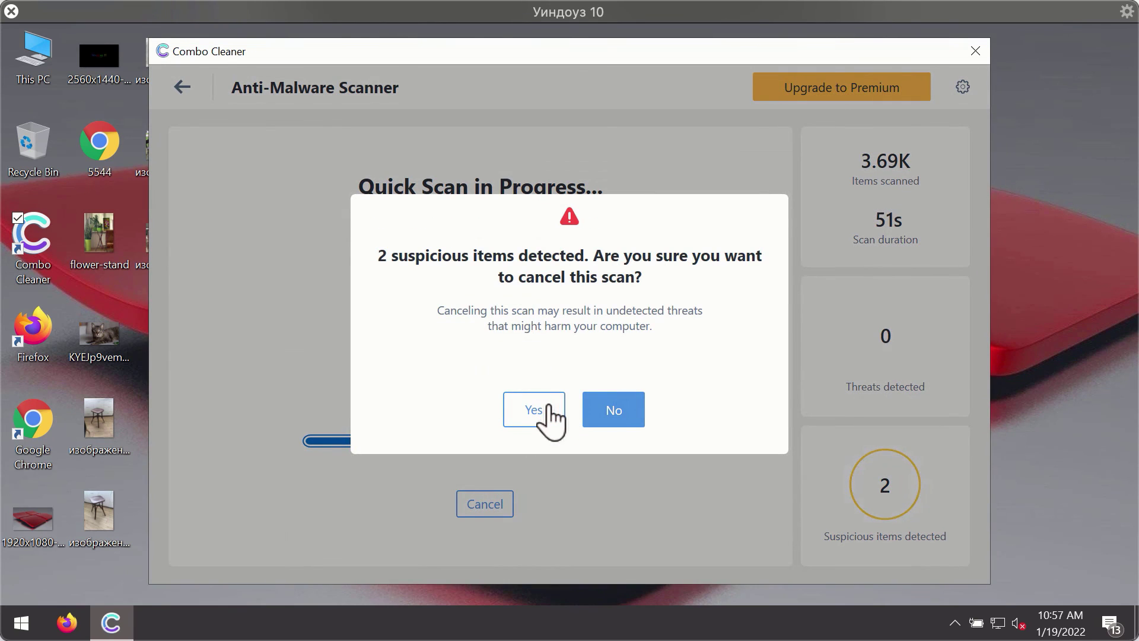
click(545, 410)
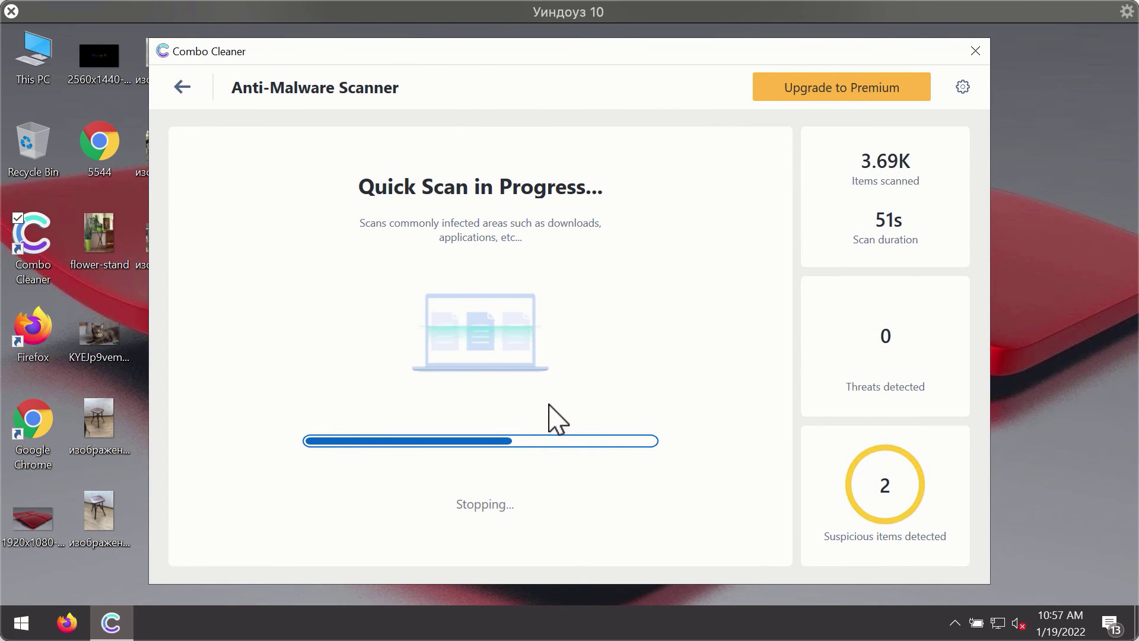